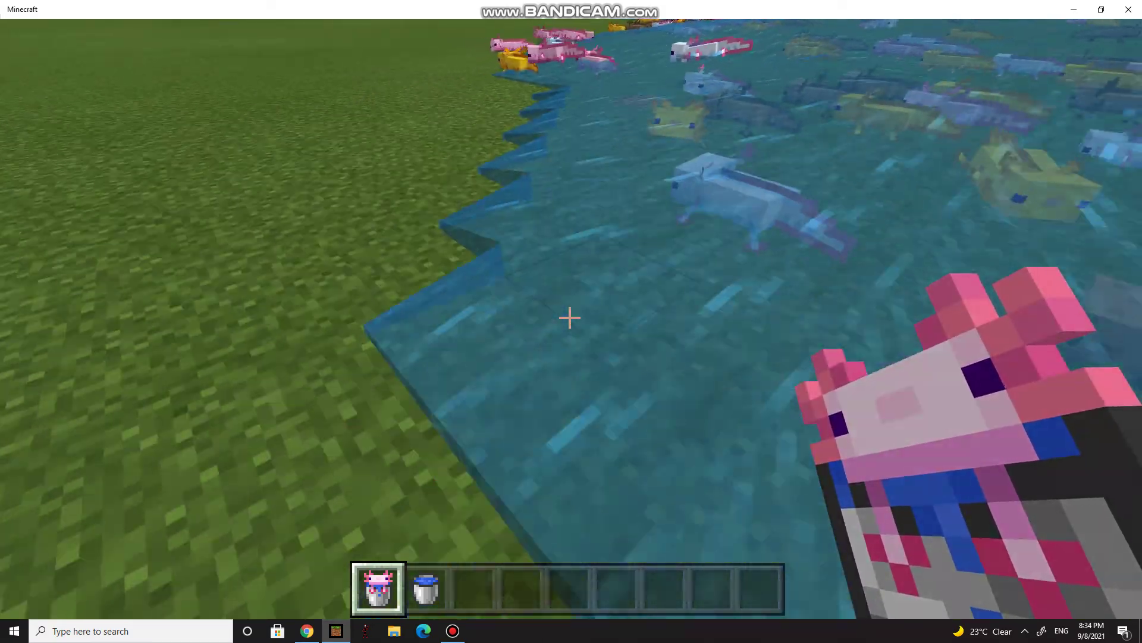
# Release two more axolotls, then pour water to widen the pond's edge
pyautogui.rightClick(571, 319)
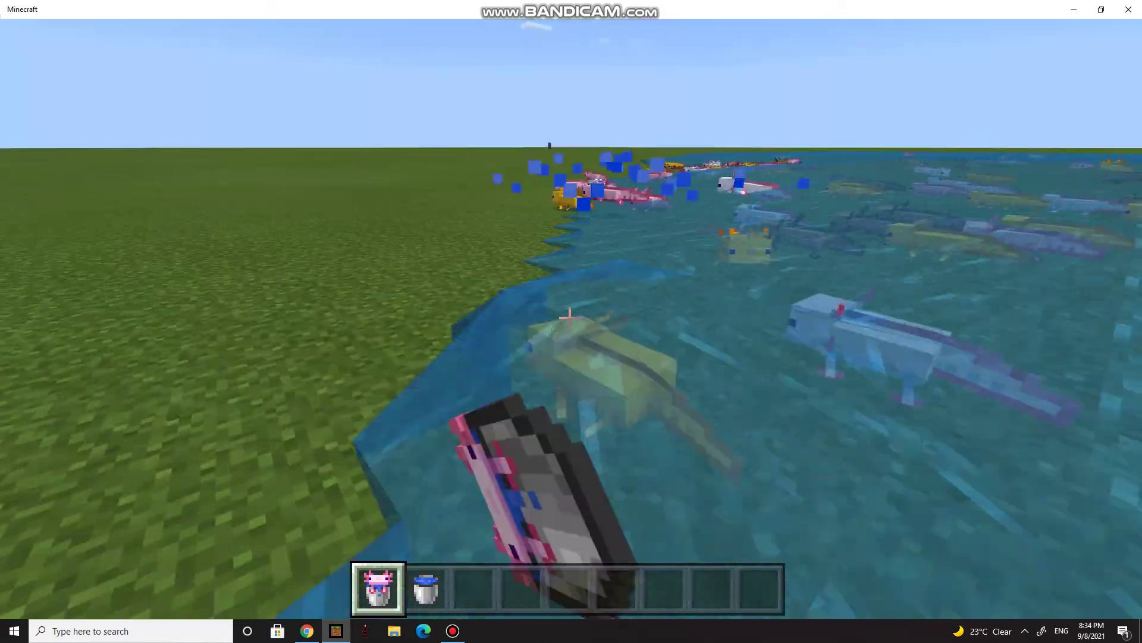
pyautogui.rightClick(572, 319)
pyautogui.scroll(-1, 572, 319)
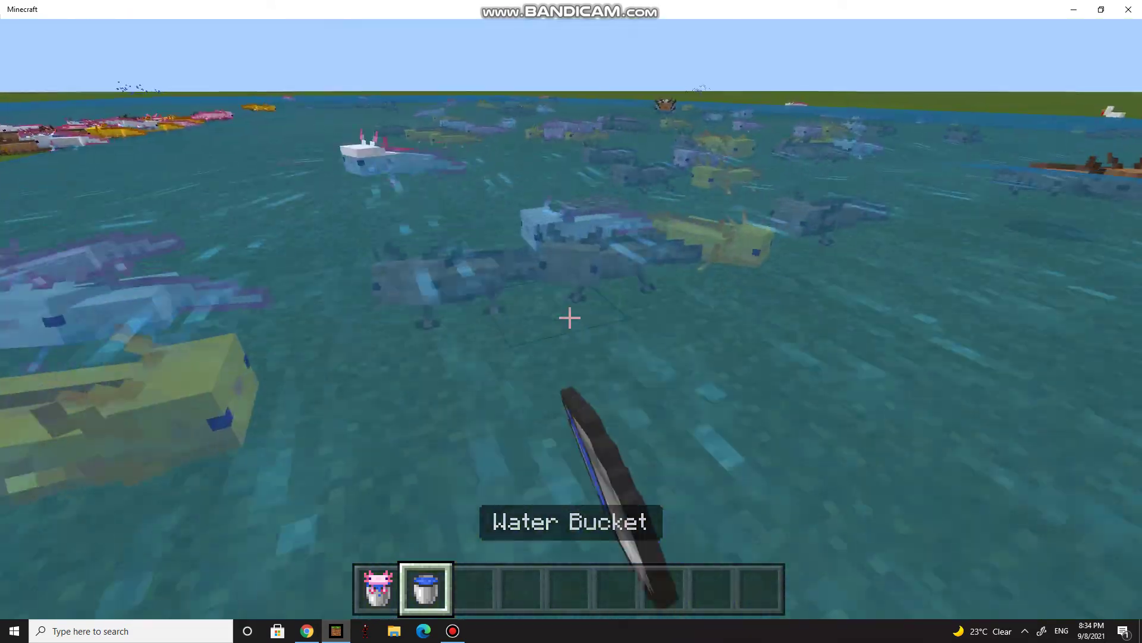
pyautogui.rightClick(571, 319)
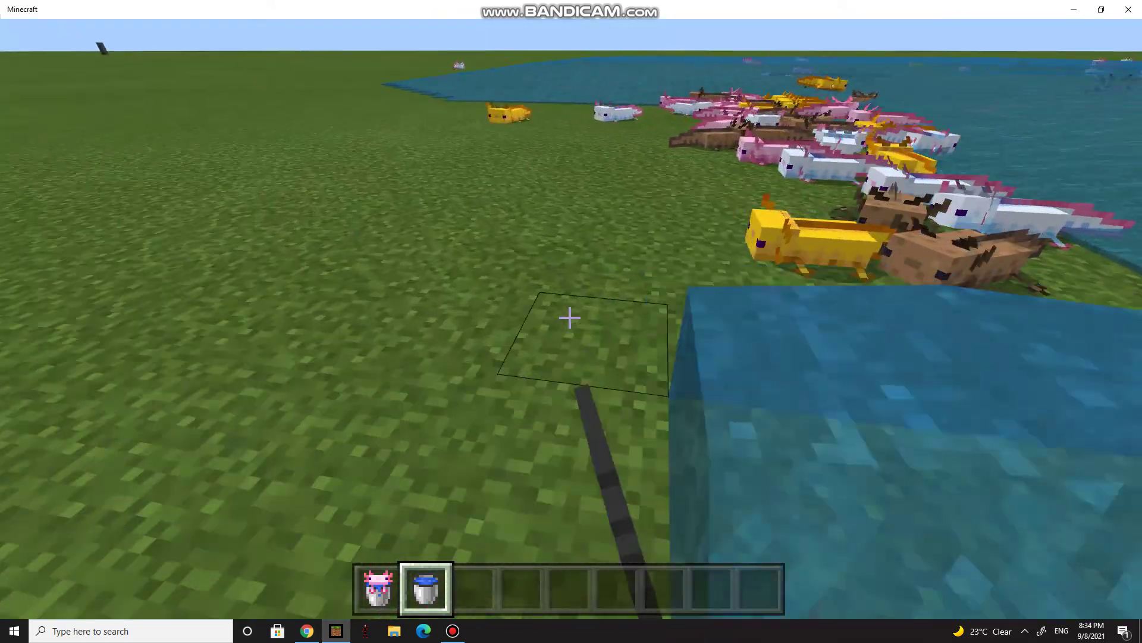
pyautogui.rightClick(571, 318)
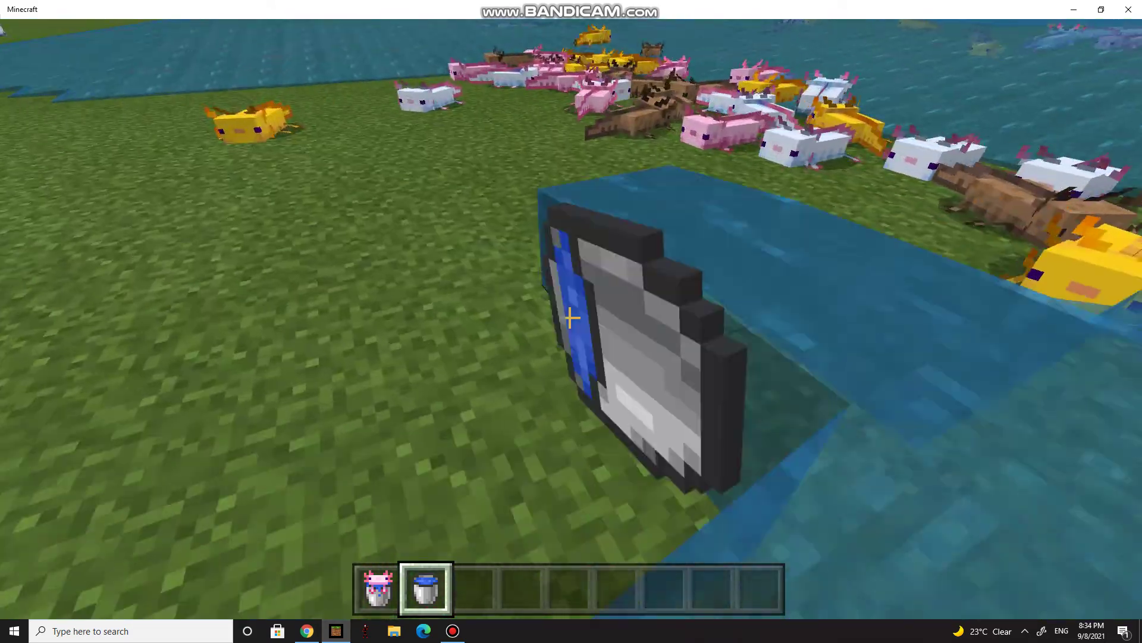
pyautogui.rightClick(571, 319)
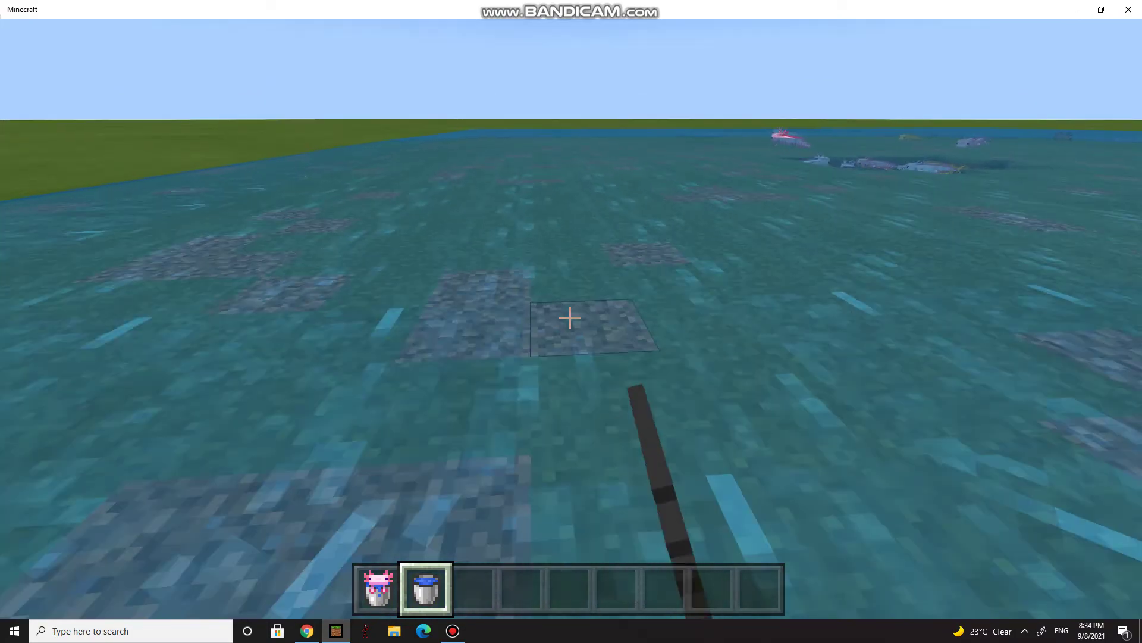
pyautogui.rightClick(572, 319)
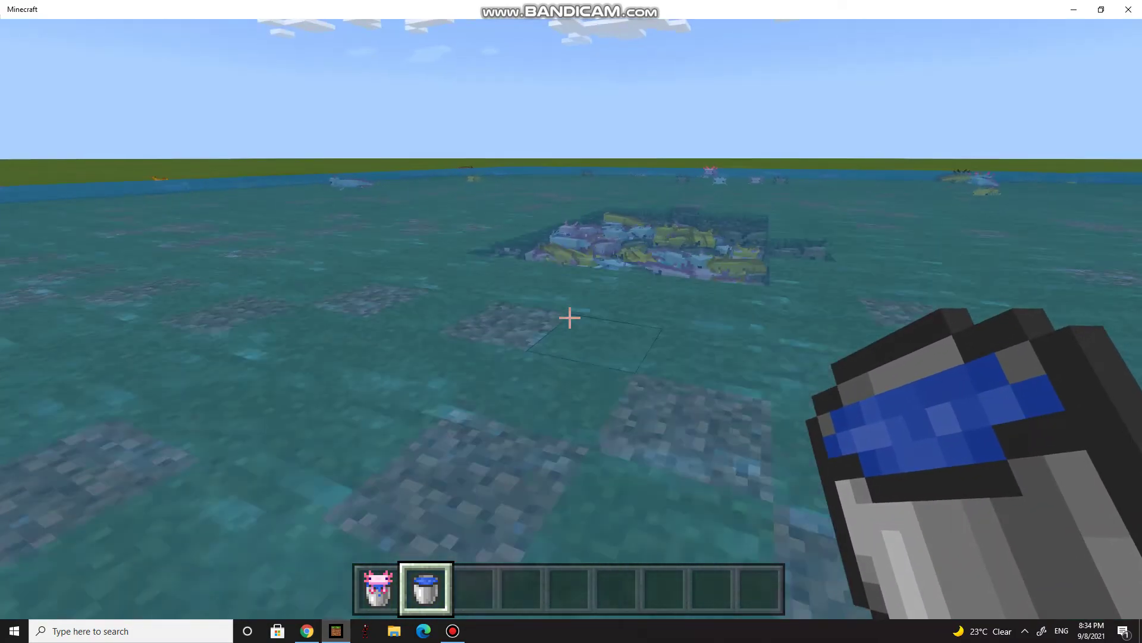
# Release fourteen more axolotls from the axolotl bucket into the pond
pyautogui.press('1')
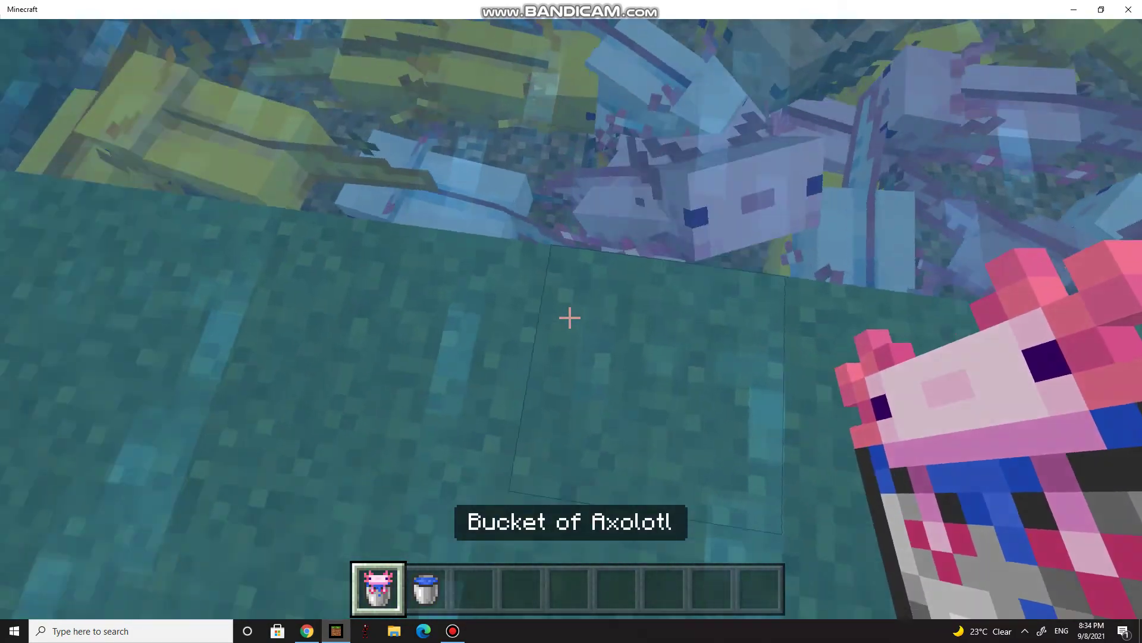
pyautogui.rightClick(570, 318)
pyautogui.rightClick(570, 317)
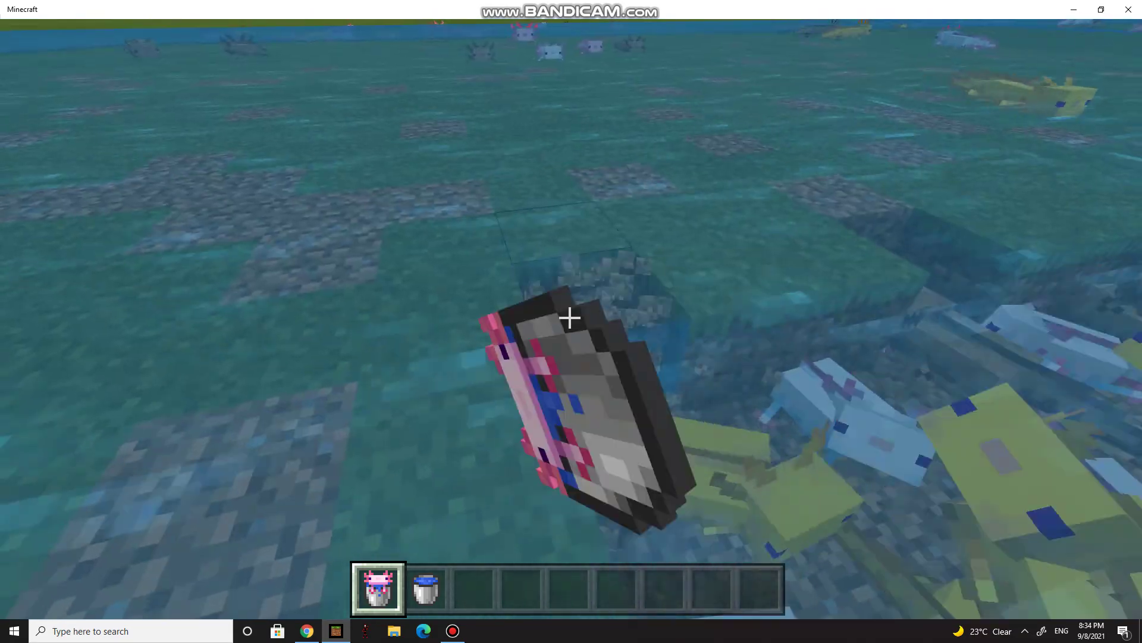
pyautogui.rightClick(569, 318)
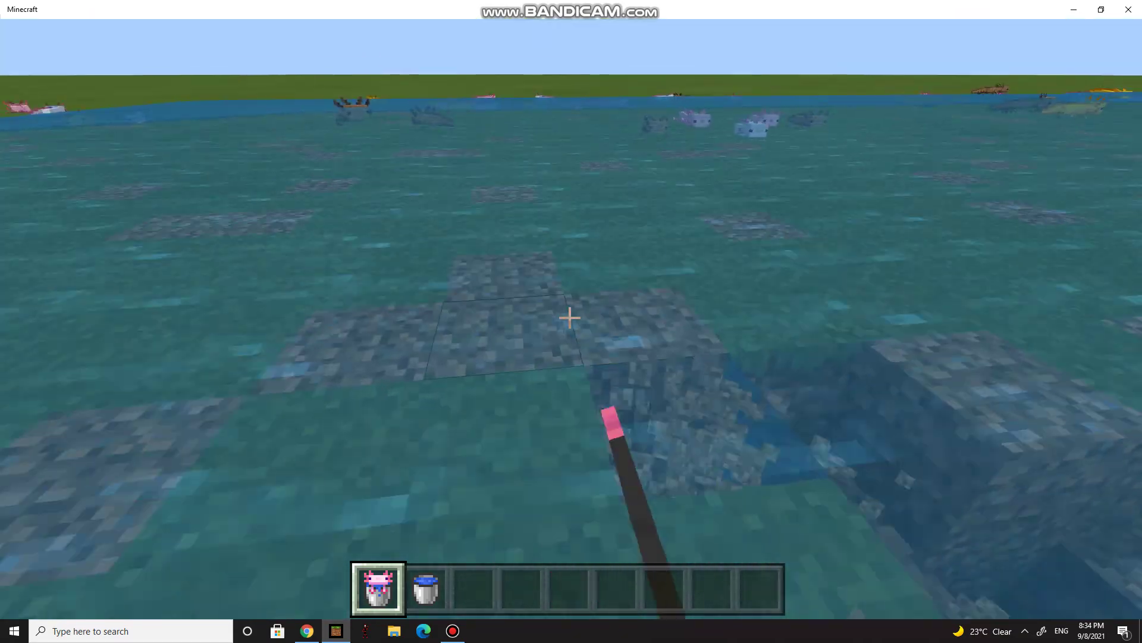
pyautogui.rightClick(570, 318)
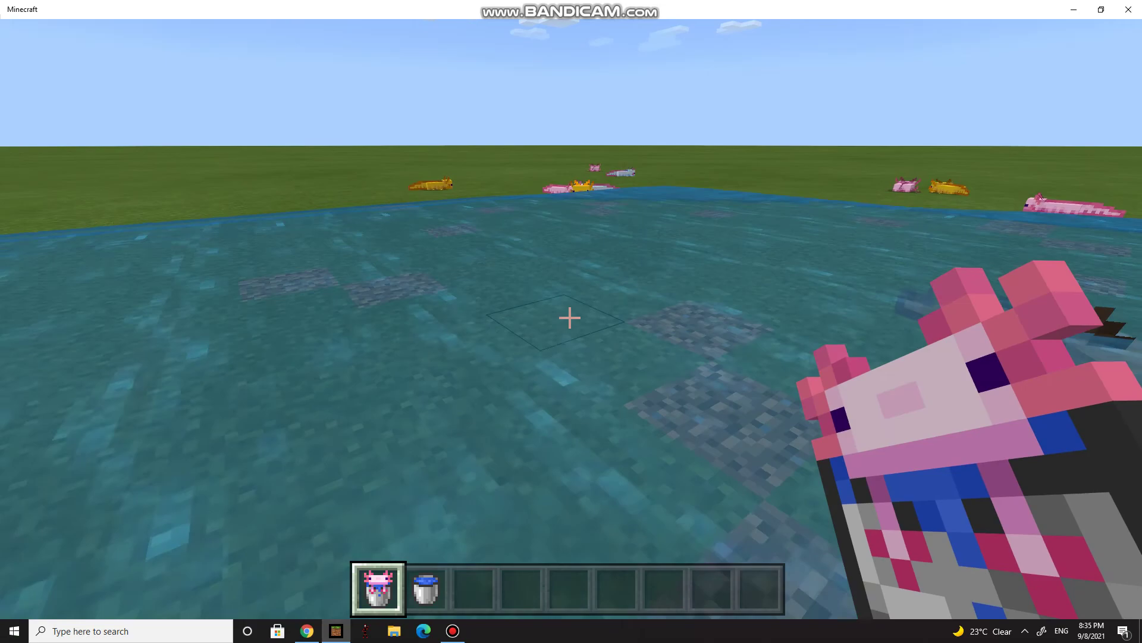
pyautogui.rightClick(570, 318)
pyautogui.rightClick(569, 319)
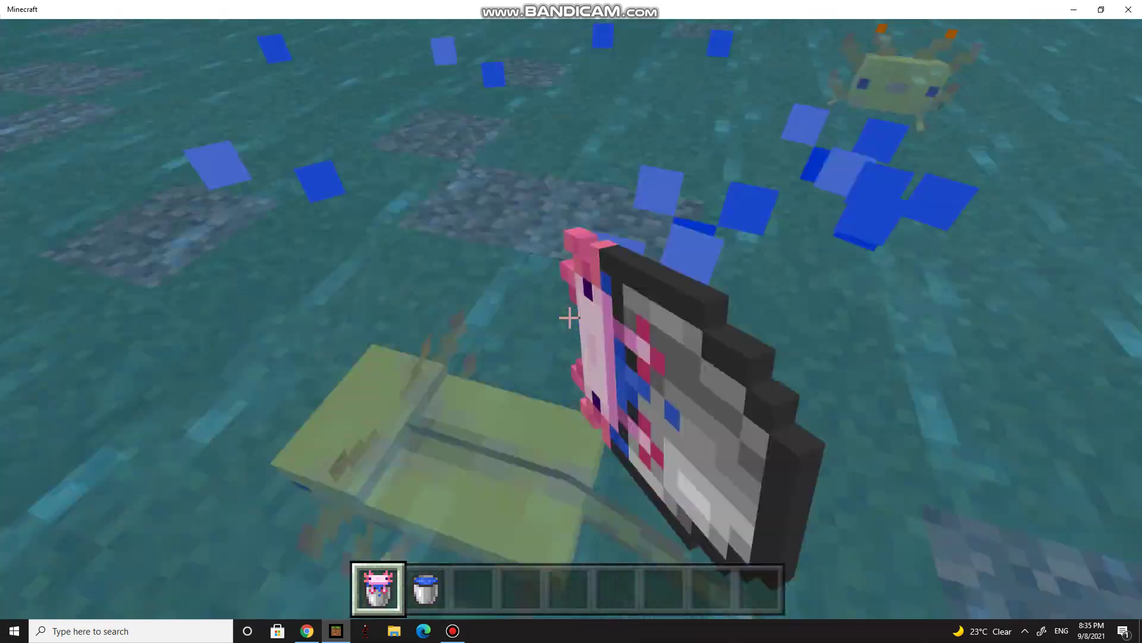
pyautogui.rightClick(569, 318)
pyautogui.rightClick(569, 318)
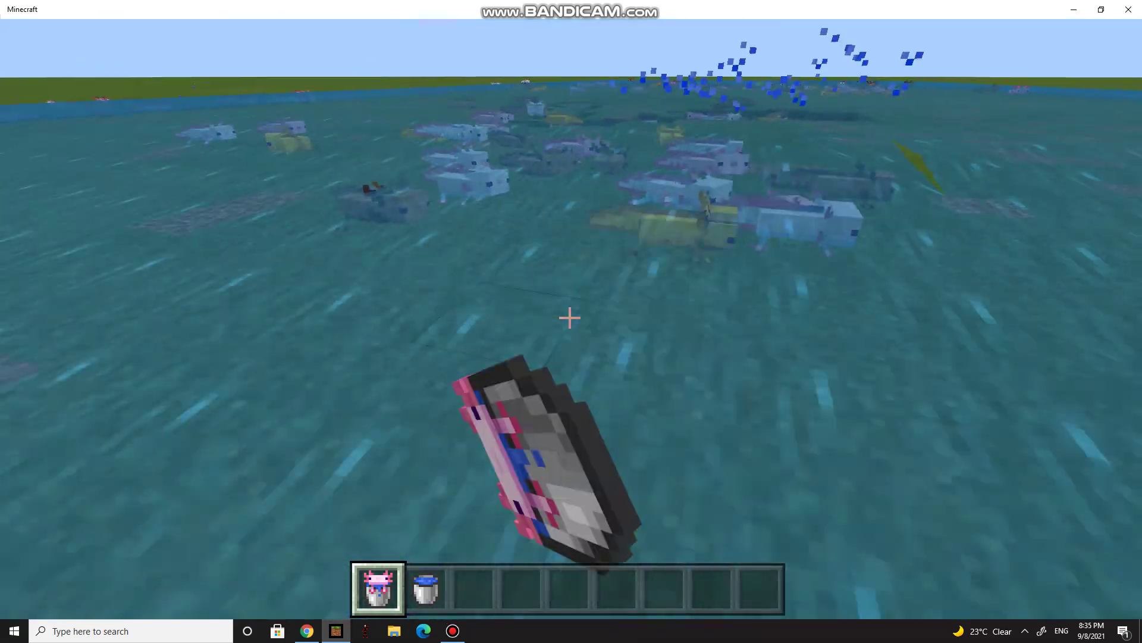
pyautogui.rightClick(570, 318)
pyautogui.rightClick(569, 317)
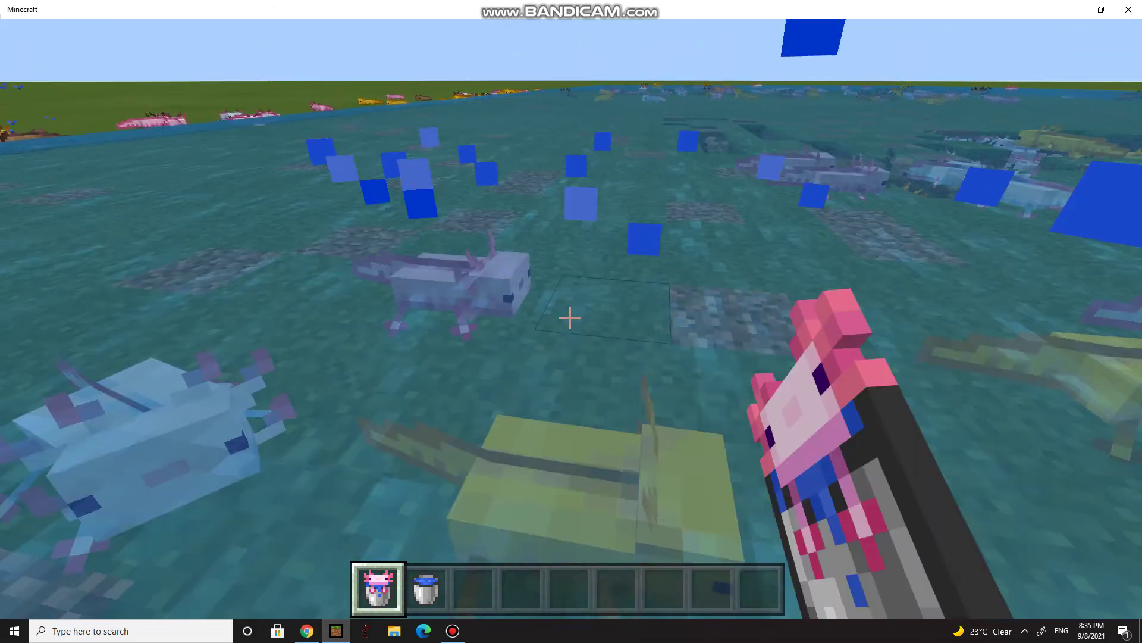
pyautogui.rightClick(569, 318)
pyautogui.rightClick(570, 318)
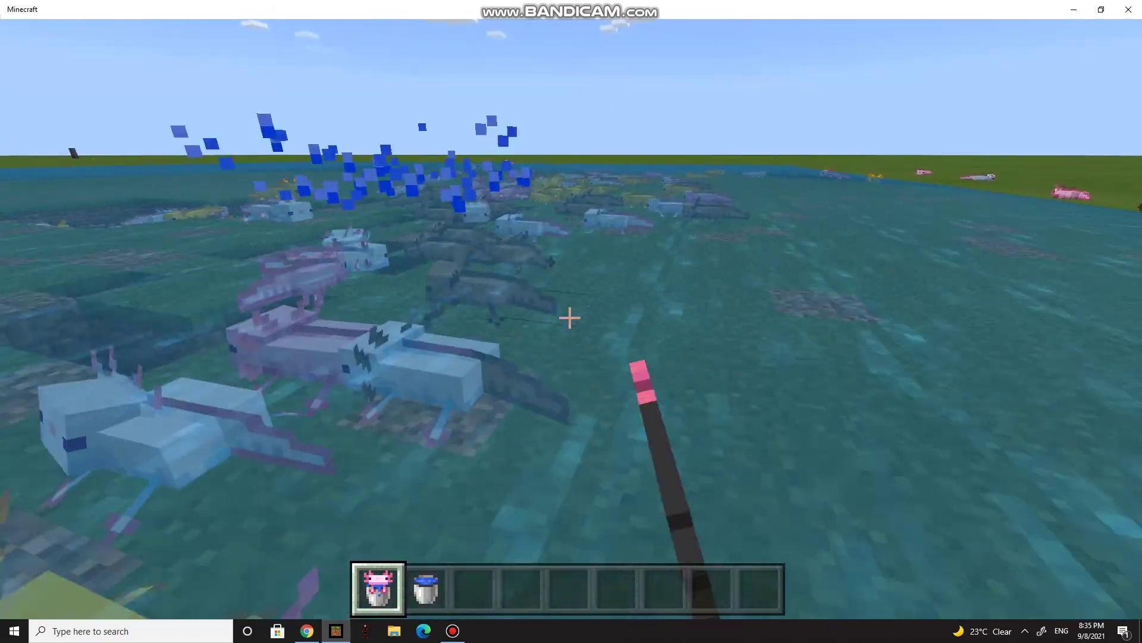
pyautogui.rightClick(569, 318)
pyautogui.rightClick(569, 318)
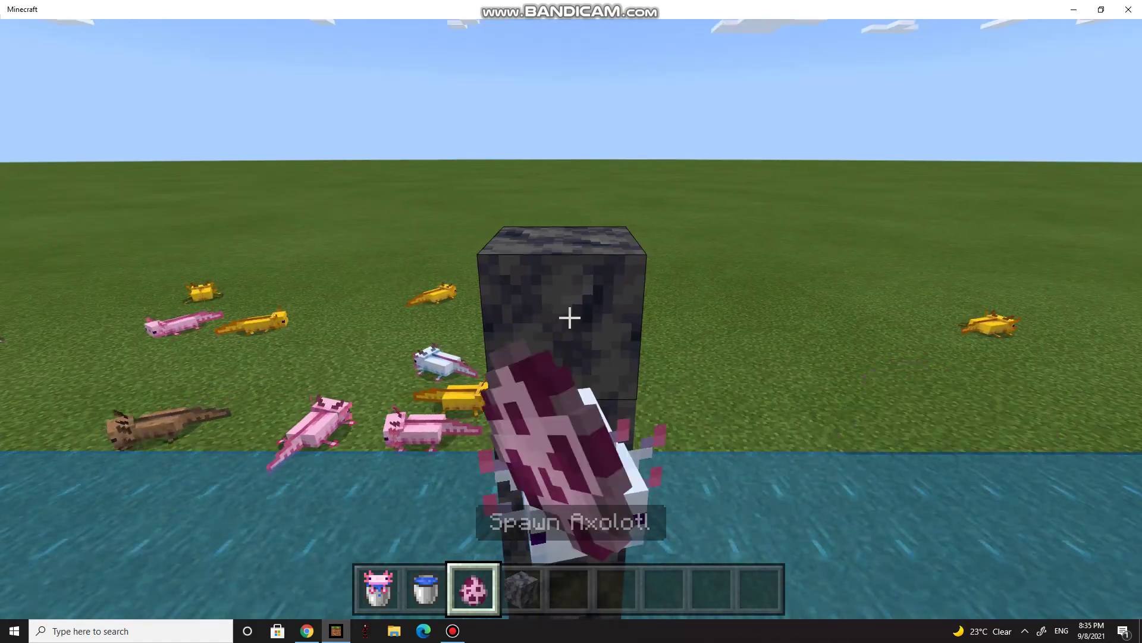
# Spawn eight axolotls beside the basalt pillar with the spawn egg, including a pink one
pyautogui.rightClick(570, 318)
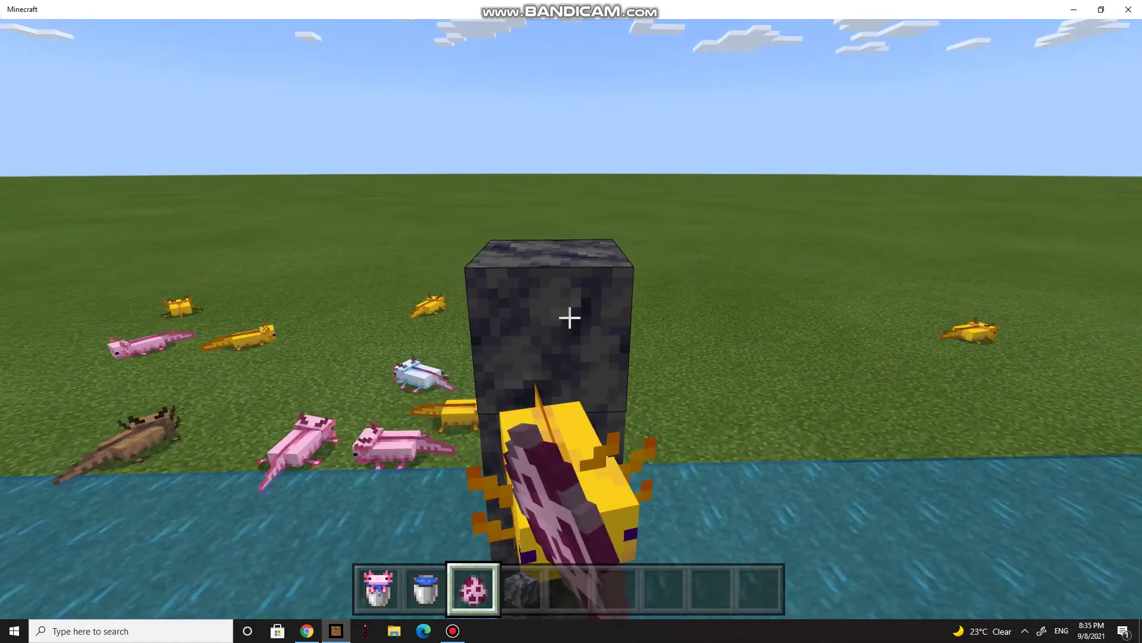
pyautogui.rightClick(570, 317)
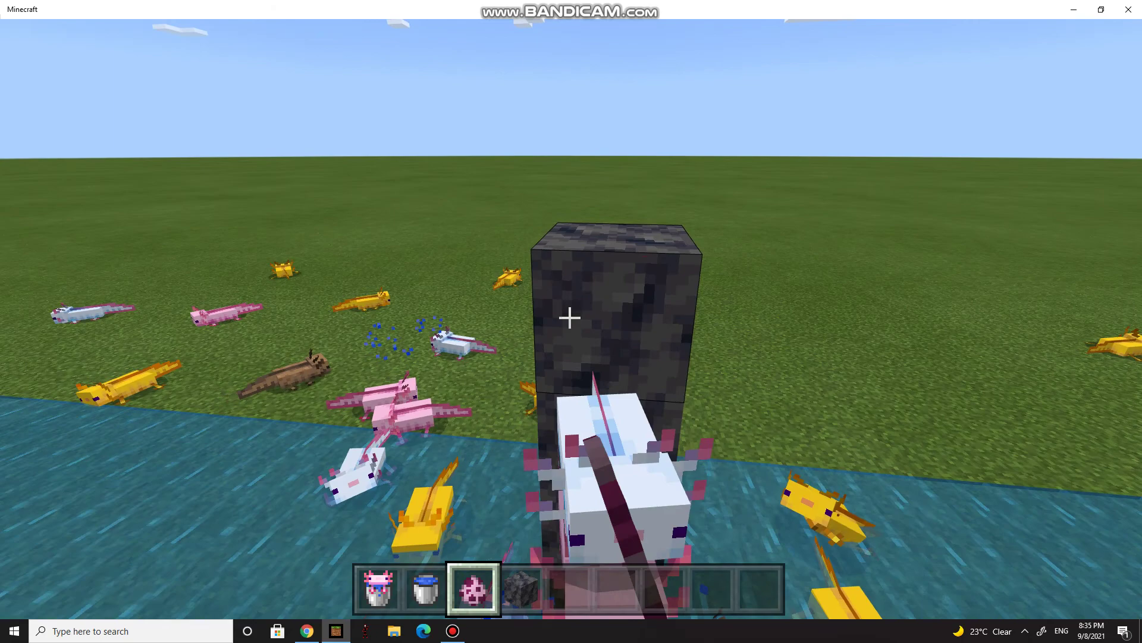
pyautogui.rightClick(570, 318)
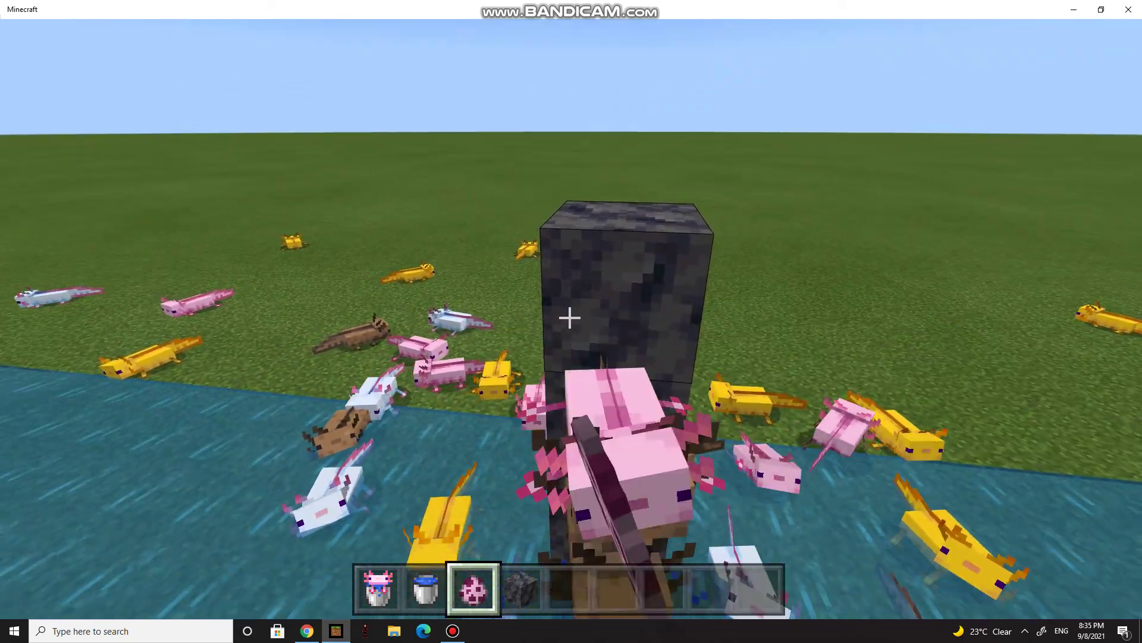
pyautogui.rightClick(570, 318)
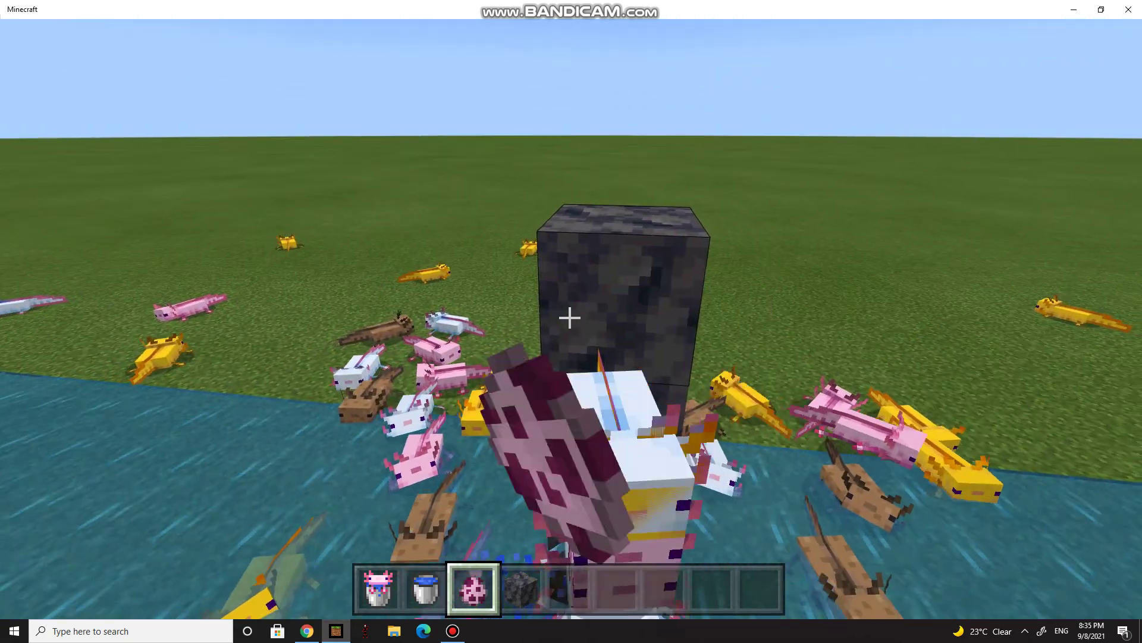
pyautogui.rightClick(569, 318)
pyautogui.rightClick(570, 318)
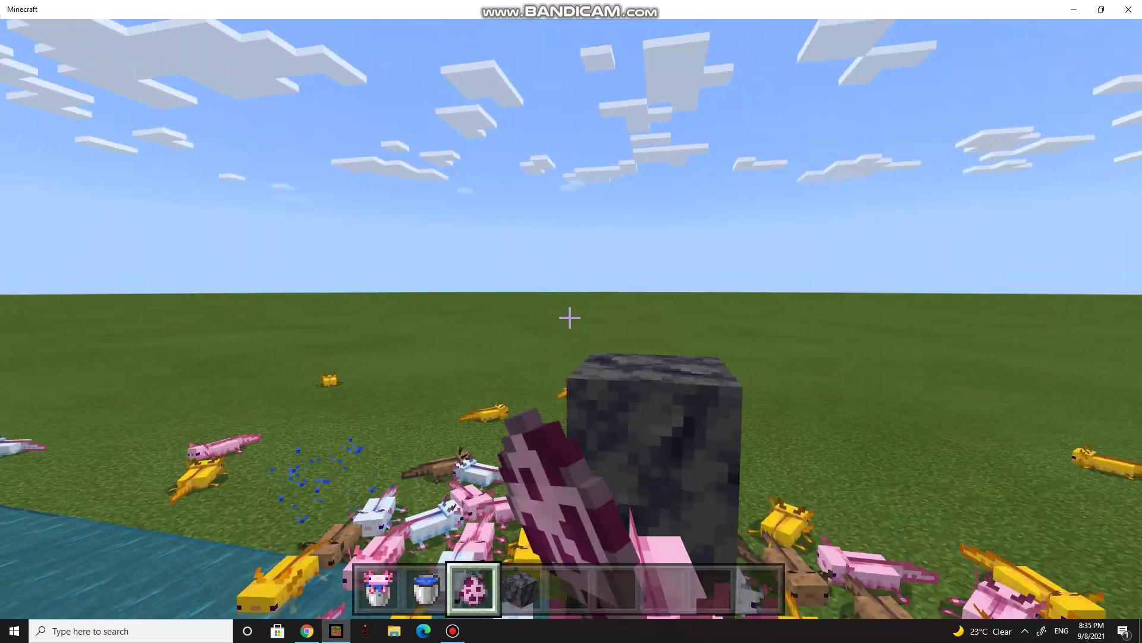
pyautogui.rightClick(569, 318)
pyautogui.rightClick(570, 318)
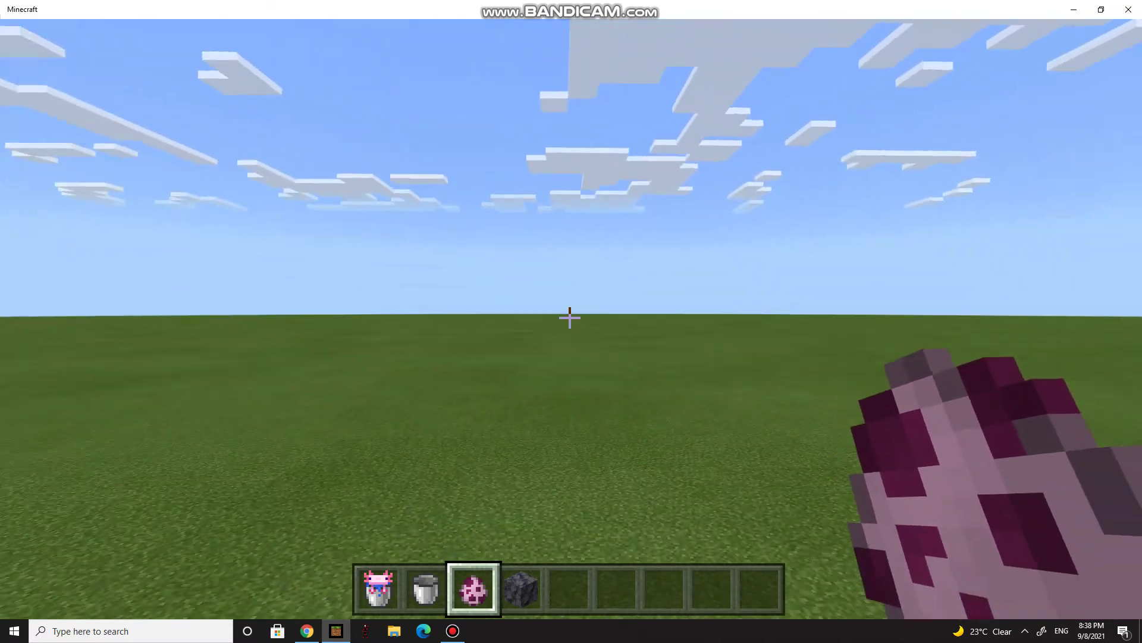
pyautogui.press('1')
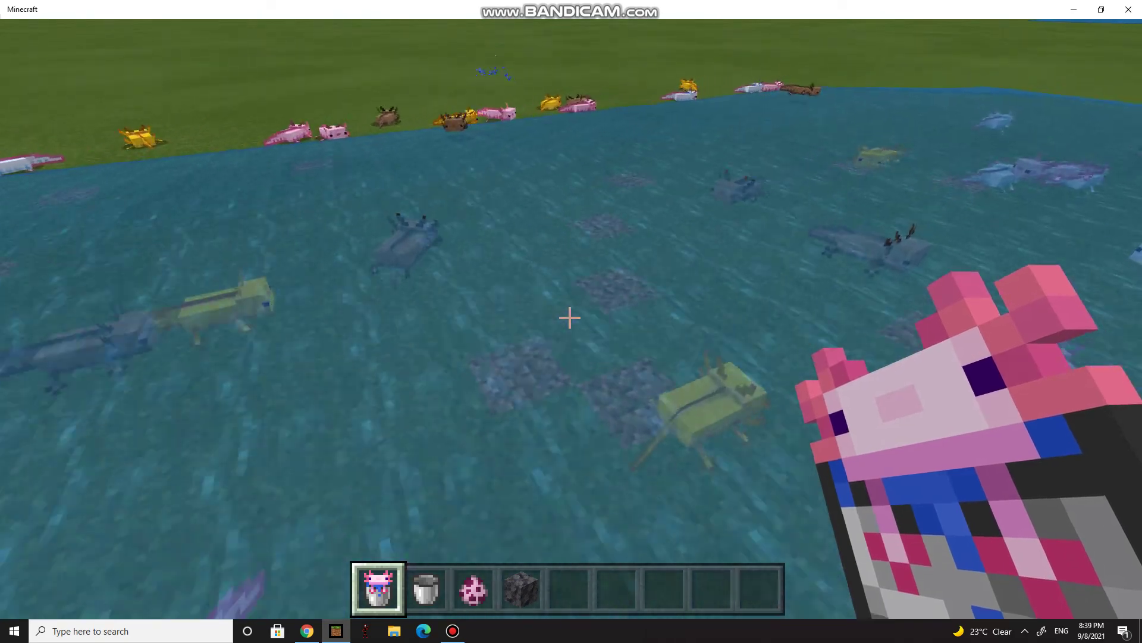
# Spawn an axolotl, place smooth basalt in the water, then spawn another axolotl
pyautogui.press('5')
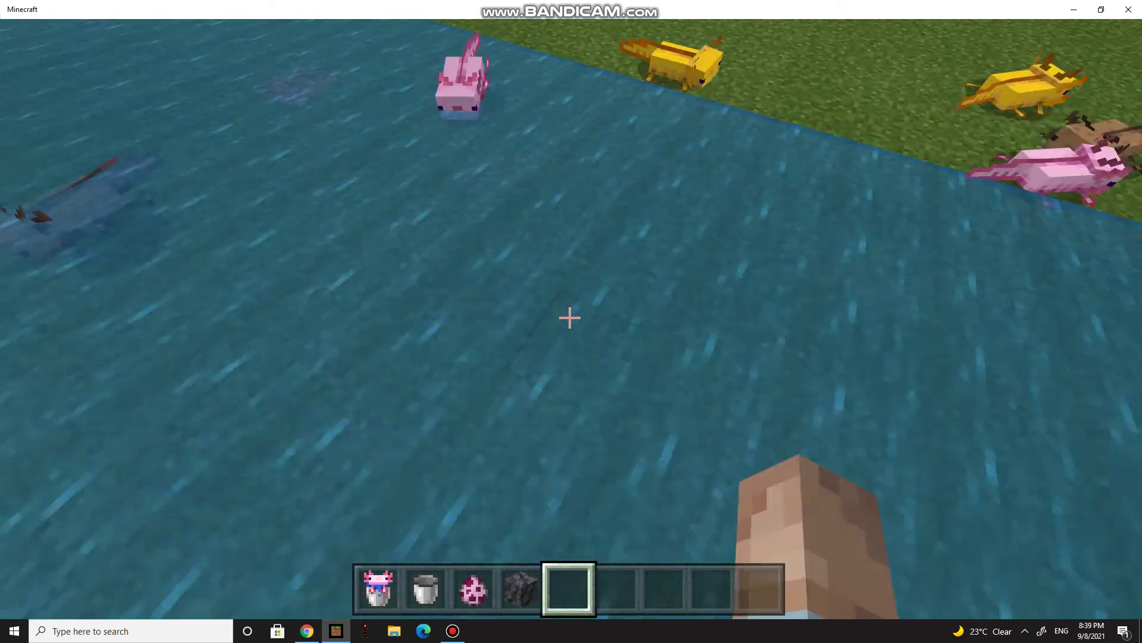
pyautogui.press('3')
pyautogui.rightClick(569, 318)
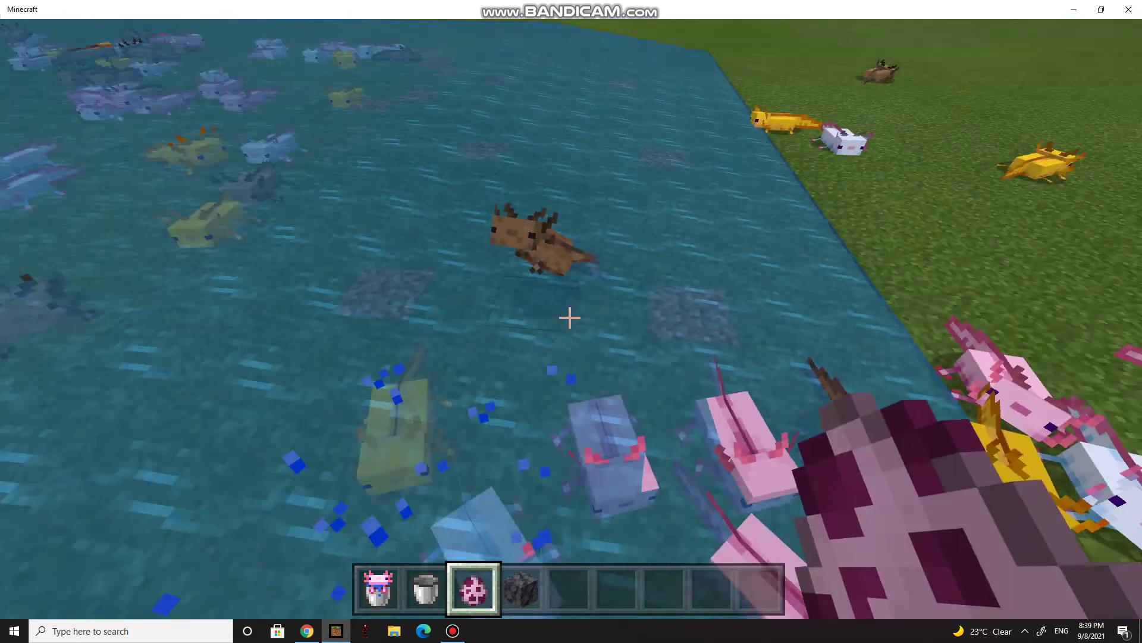
pyautogui.press('4')
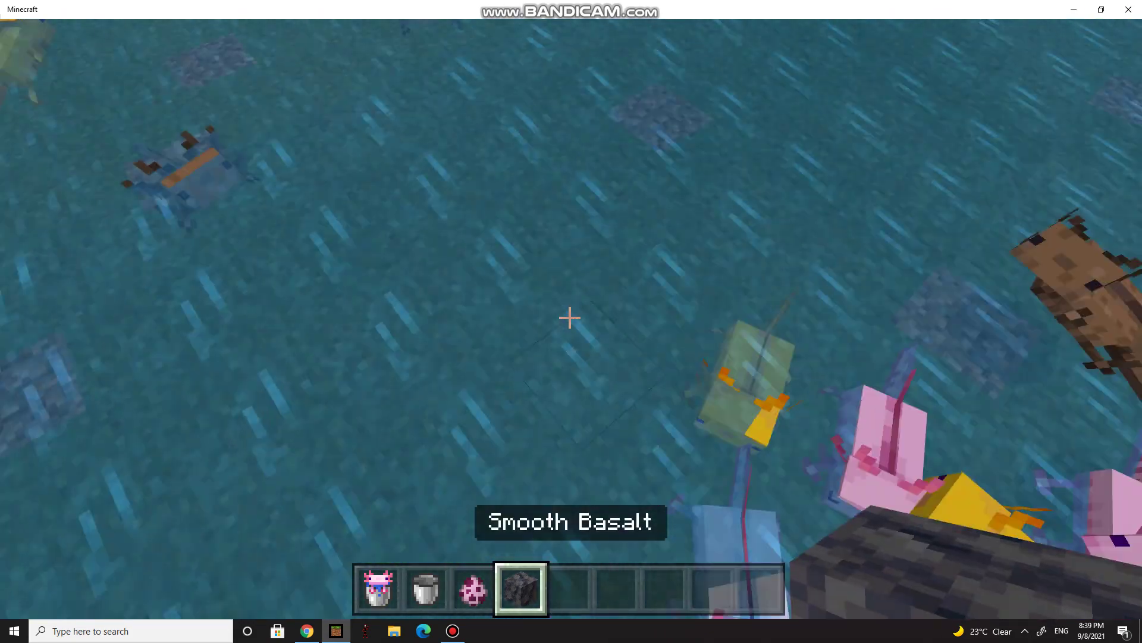
pyautogui.rightClick(569, 318)
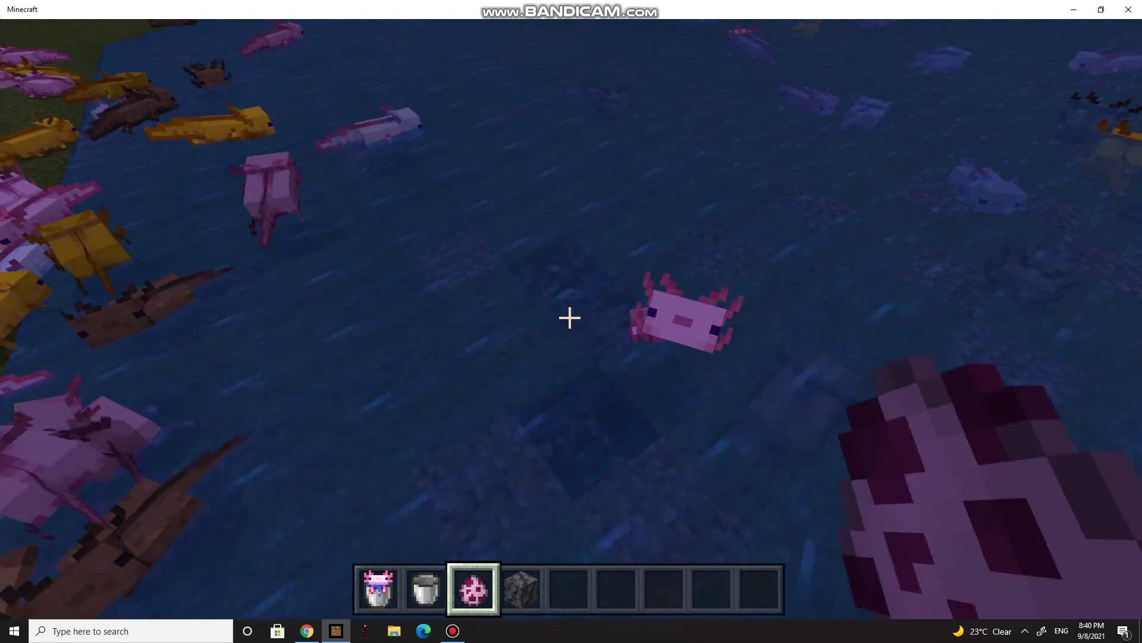
pyautogui.rightClick(570, 317)
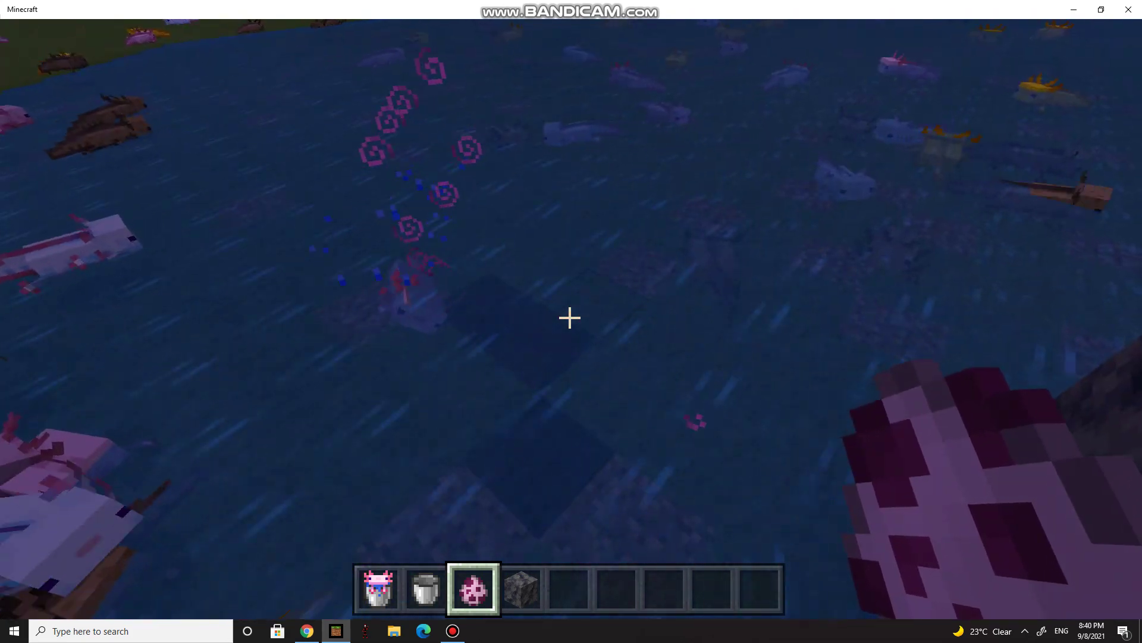